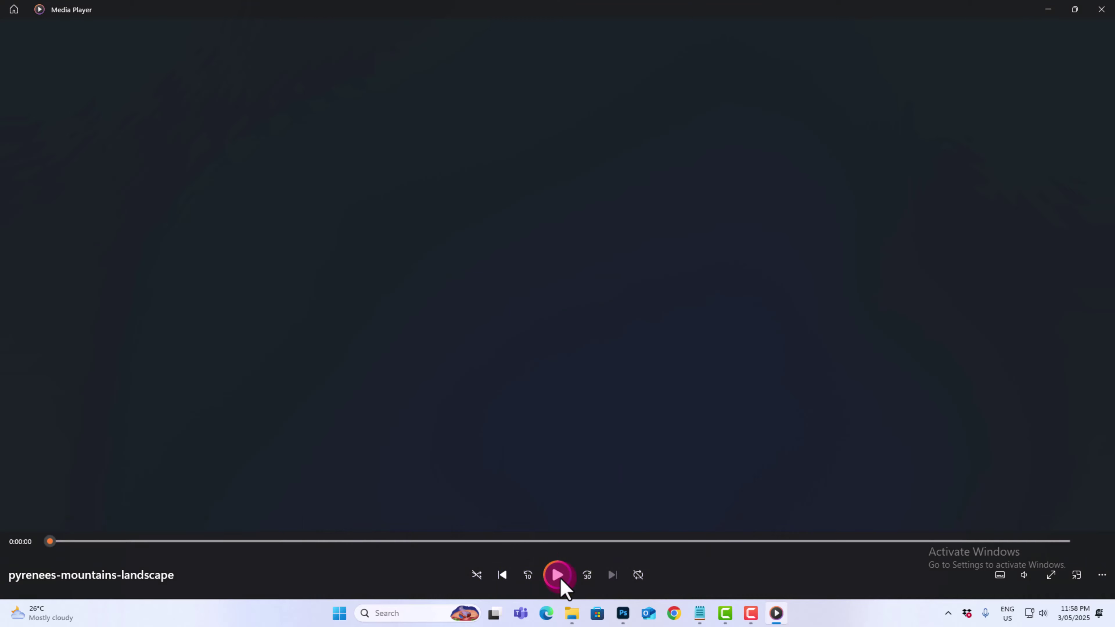
Step: Play the pyrenees-mountains-landscape video and close the media player
left_click(558, 576)
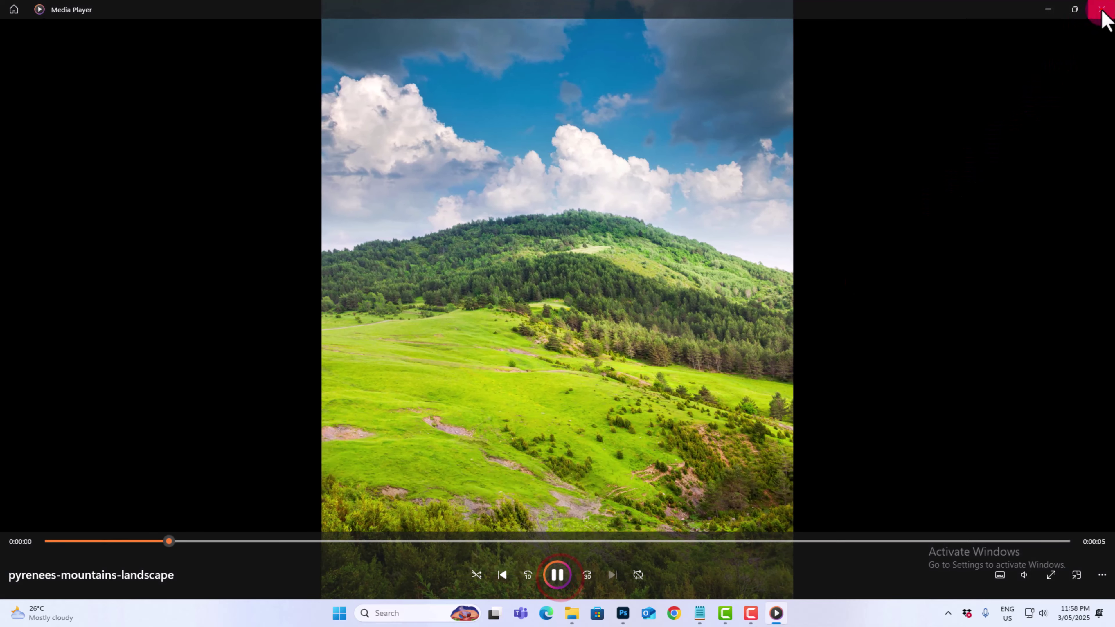
left_click(1101, 10)
Step: Switch to Photoshop and open the image pyrenees-mountains-landscape.jpg from the Downloads folder
left_click(645, 613)
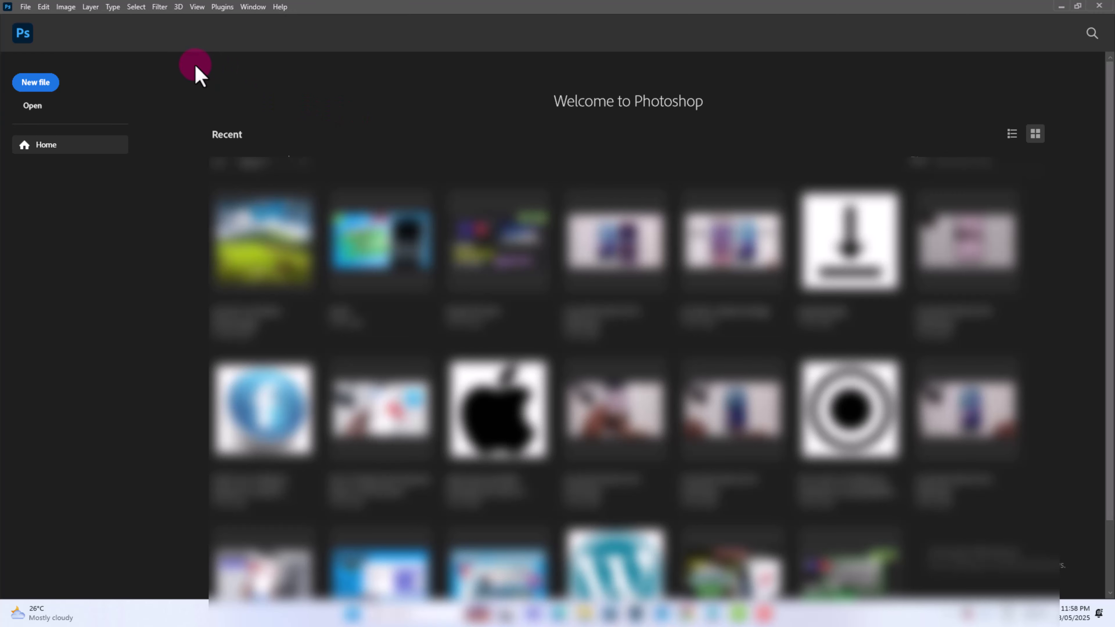
left_click(27, 7)
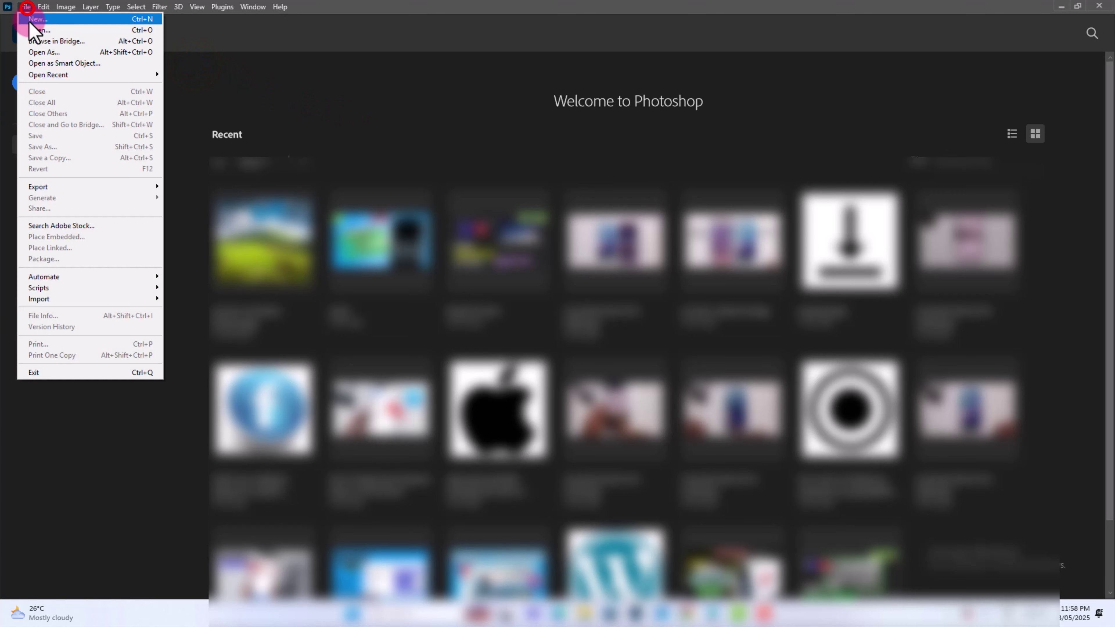
left_click(38, 30)
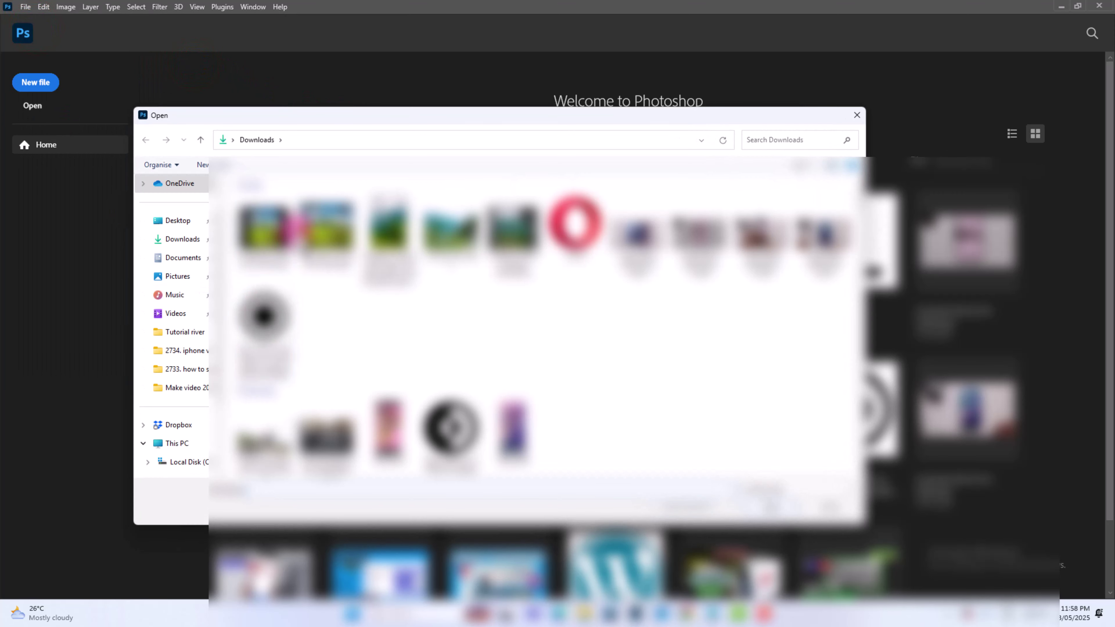
left_click(762, 509)
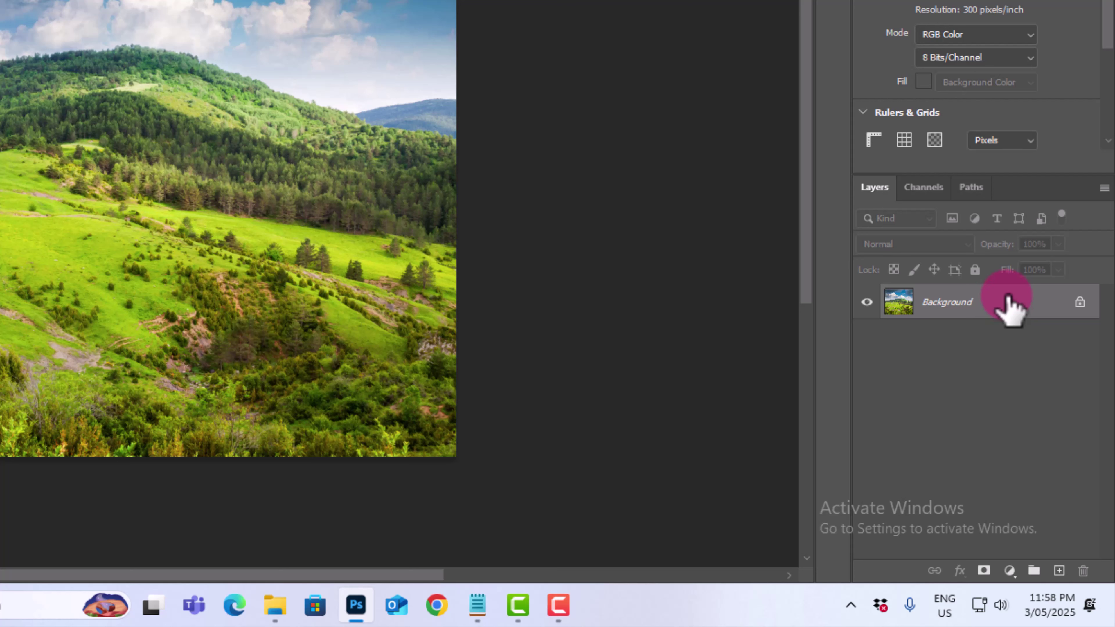
Step: Convert the Background layer to a Smart Object
right_click(1007, 296)
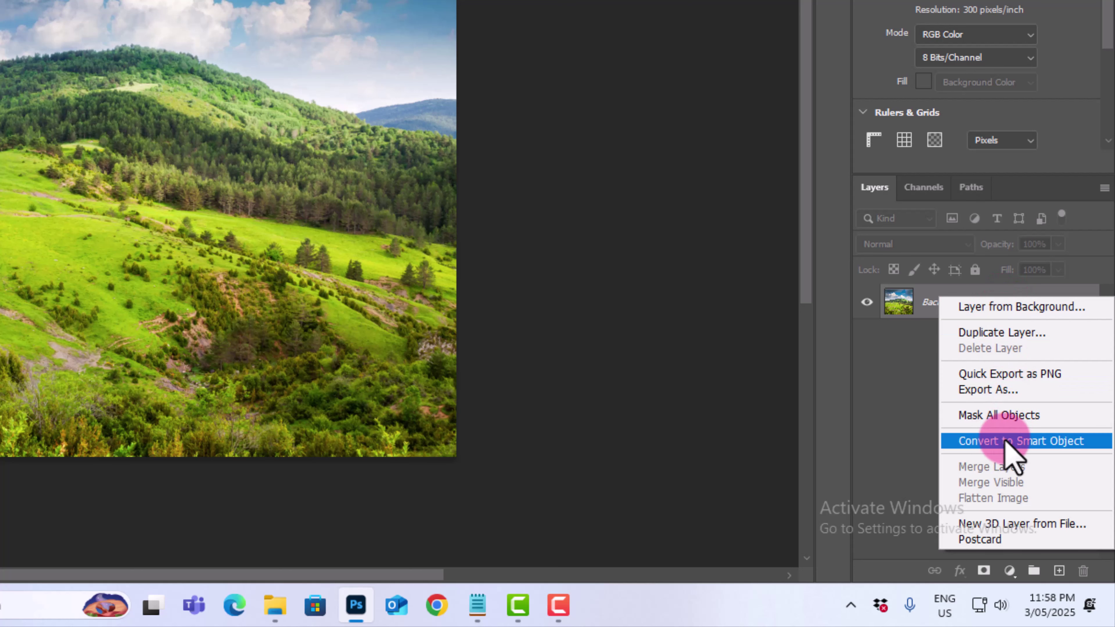
left_click(1039, 442)
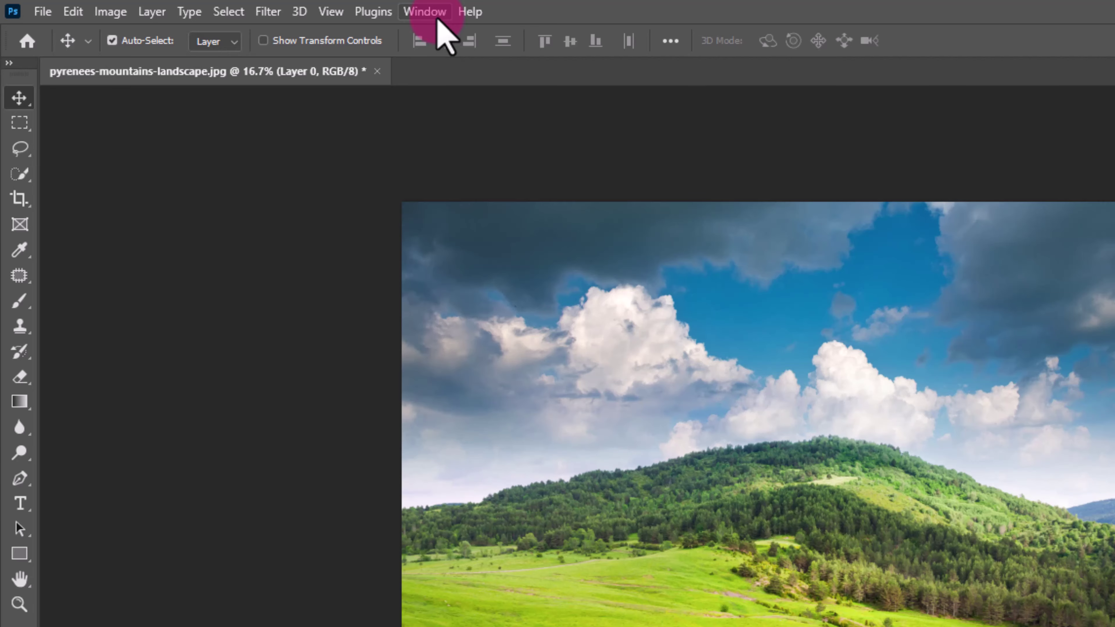
Step: Show the Timeline, create a video timeline for the image layer, and enlarge the timeline area
left_click(437, 20)
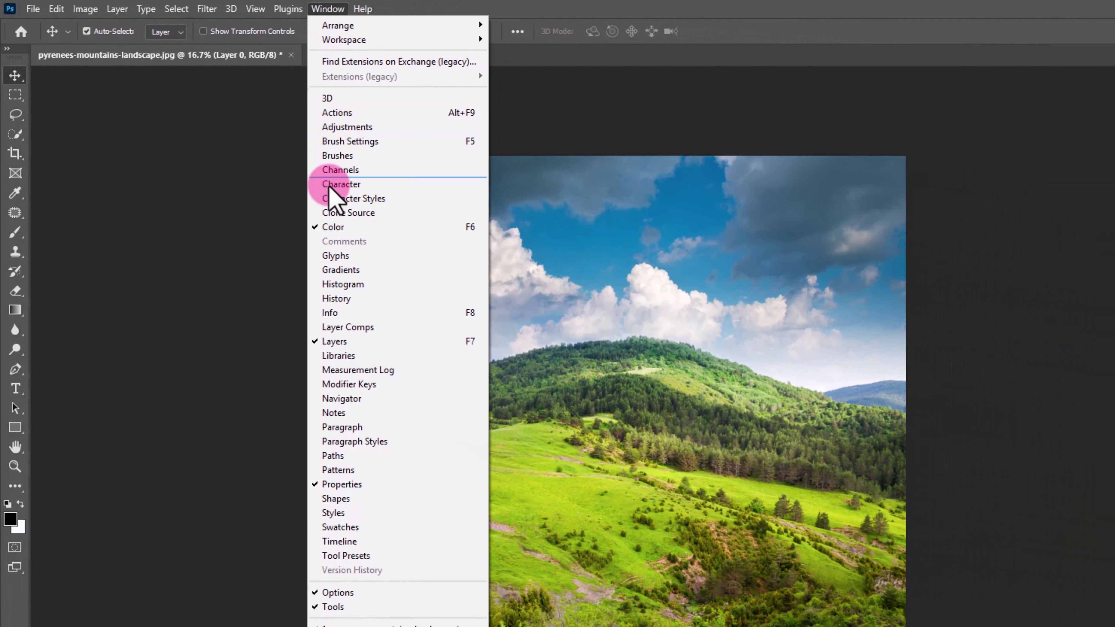
left_click(376, 543)
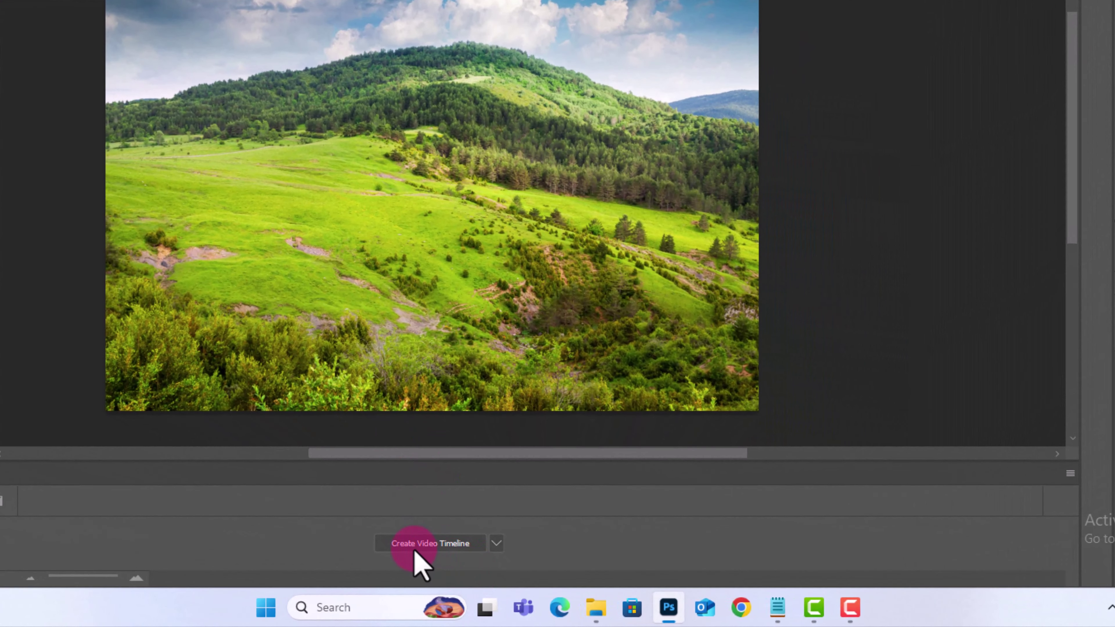
left_click(474, 545)
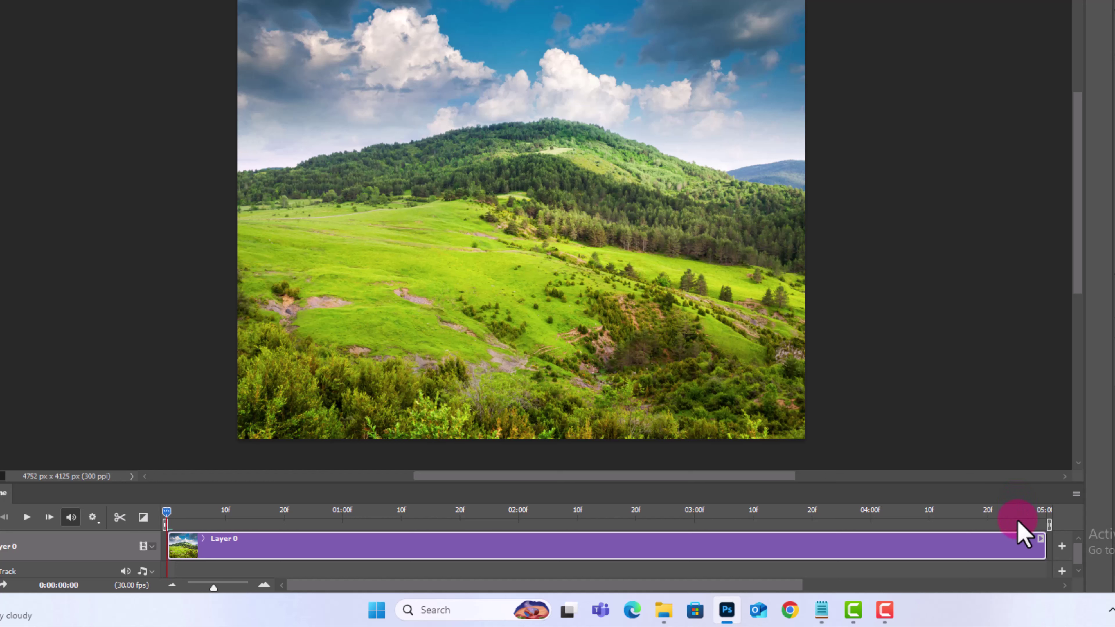
left_click_drag(1016, 480, 1016, 393)
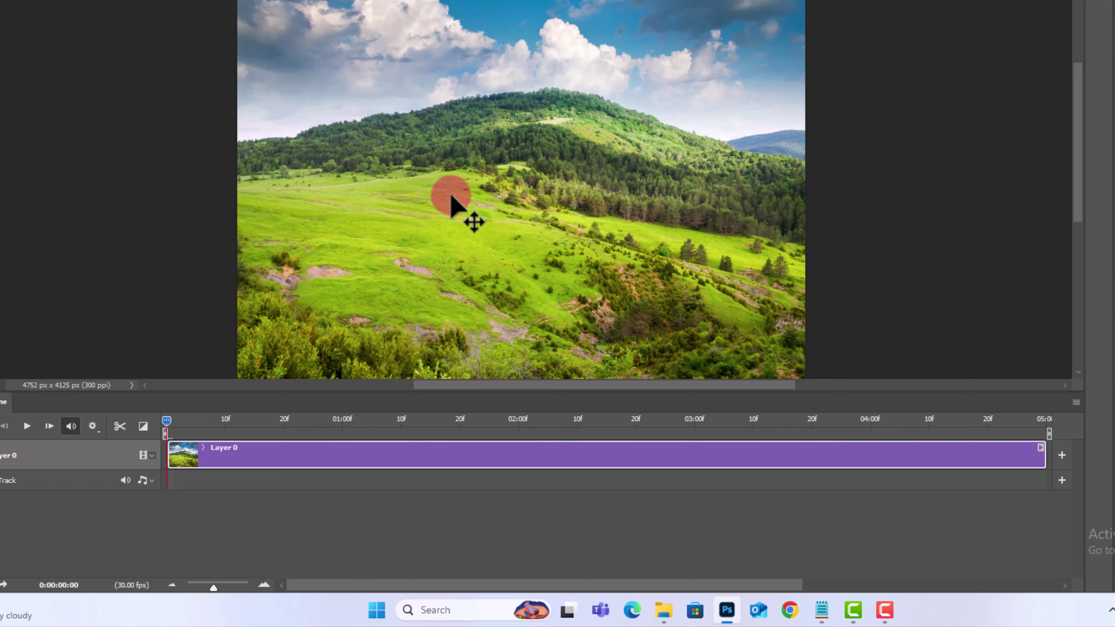
Step: Crop the canvas symmetrically on both sides to about 3402 px wide, keeping its full 4125 px height
scroll(457, 203, "down", 3)
scroll(466, 195, "up", 1)
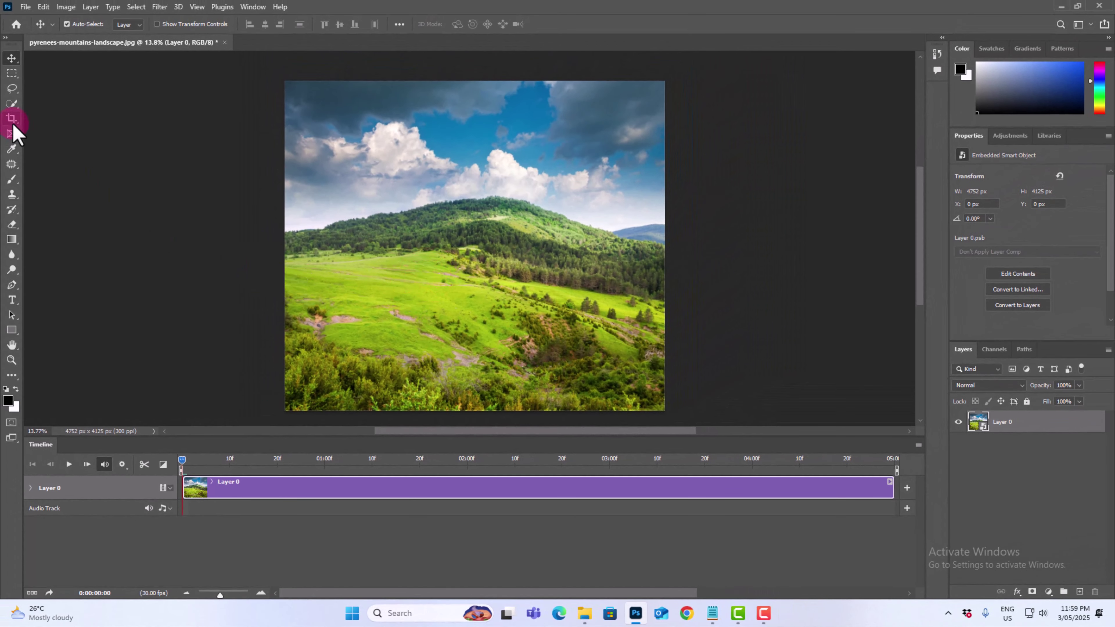
left_click(12, 119)
key("alt")
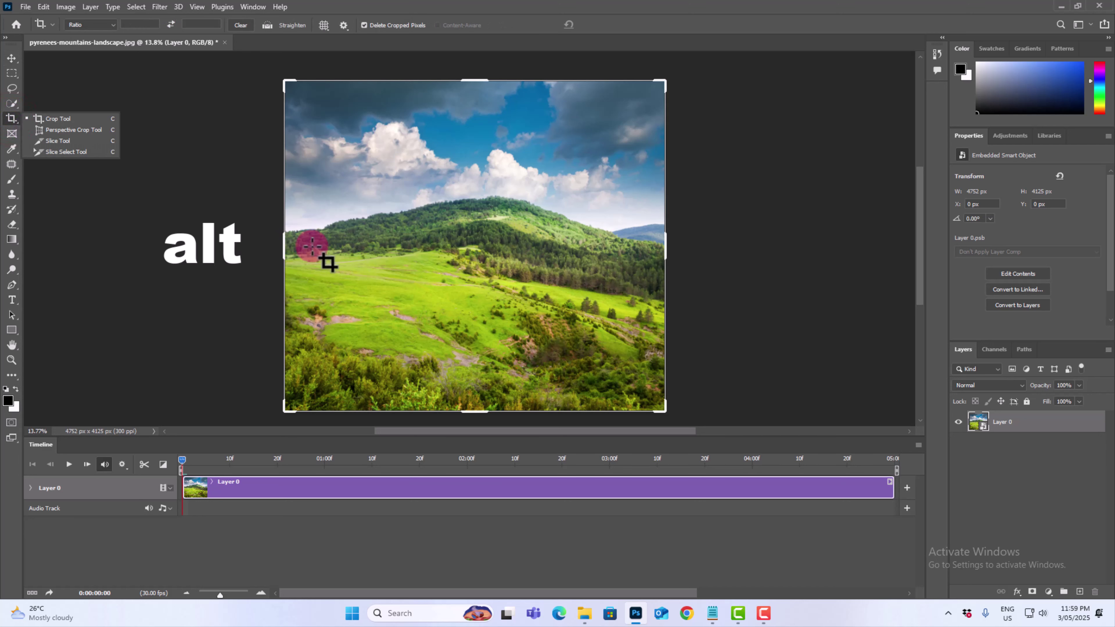
left_click_drag(283, 248, 338, 248)
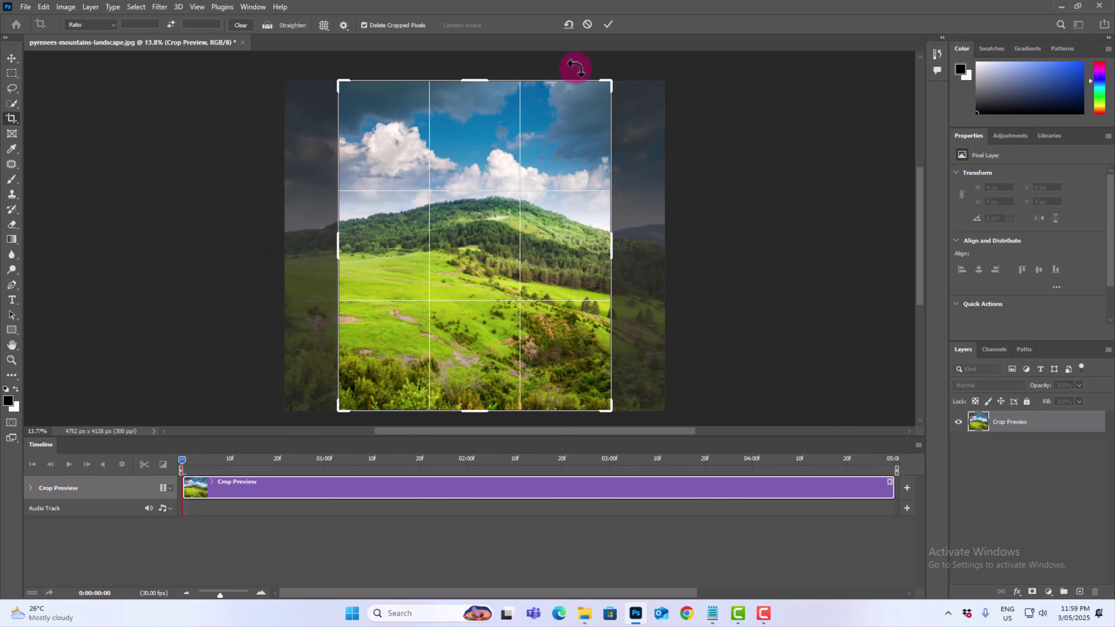
left_click(608, 25)
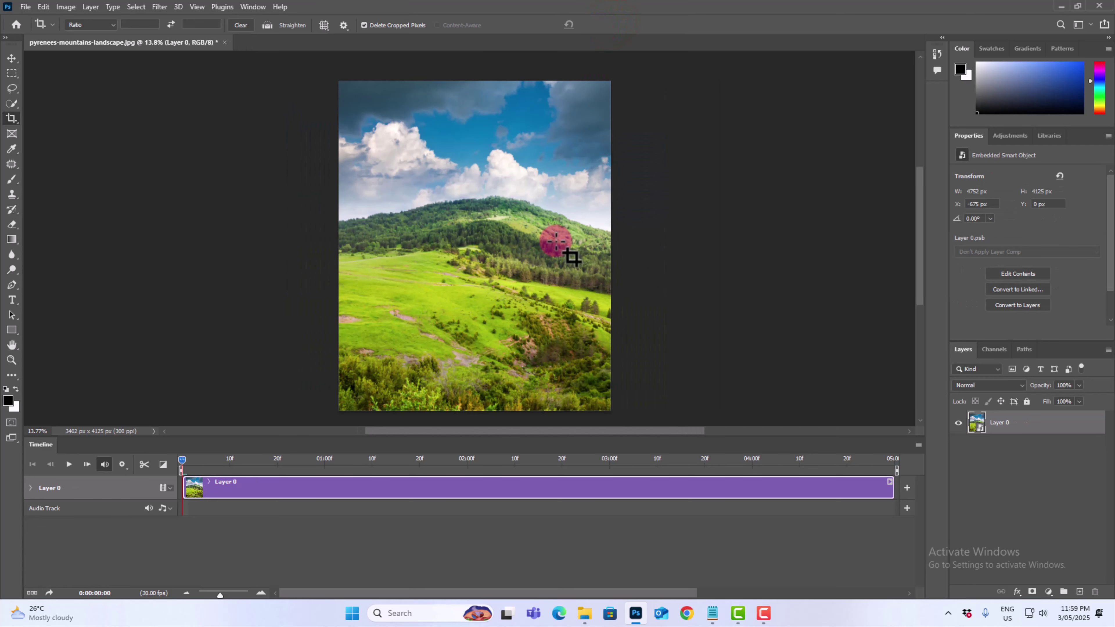
Step: Transform Layer 0 in Perspective mode, slanting its bottom edge to the right and its top edge to the left, about 5622 px wide overall
key("ctrl+t")
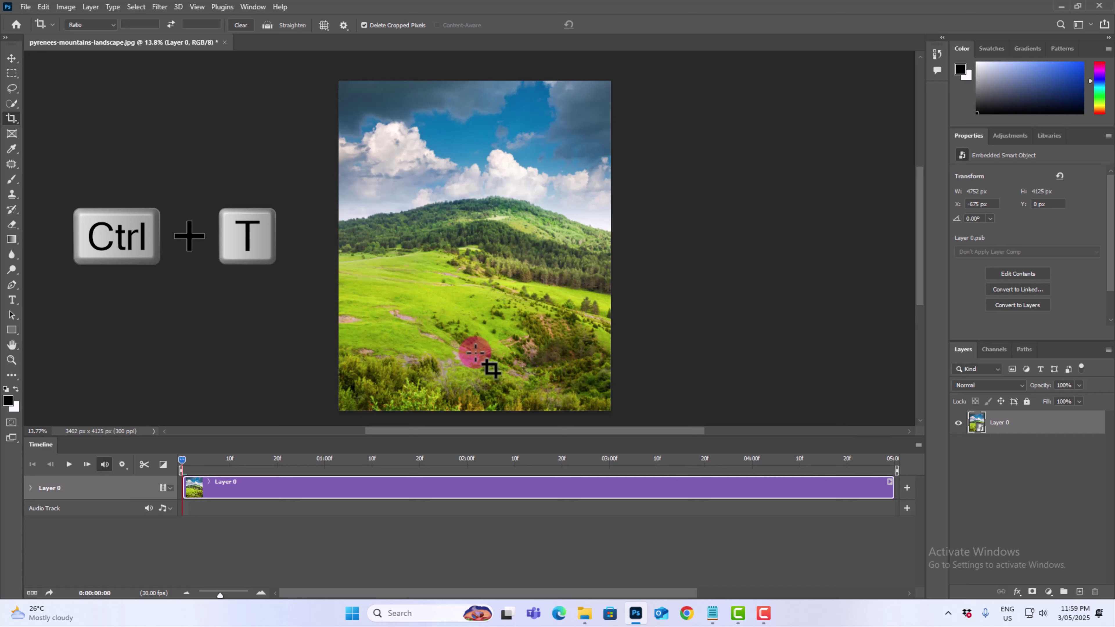
key("ctrl+t")
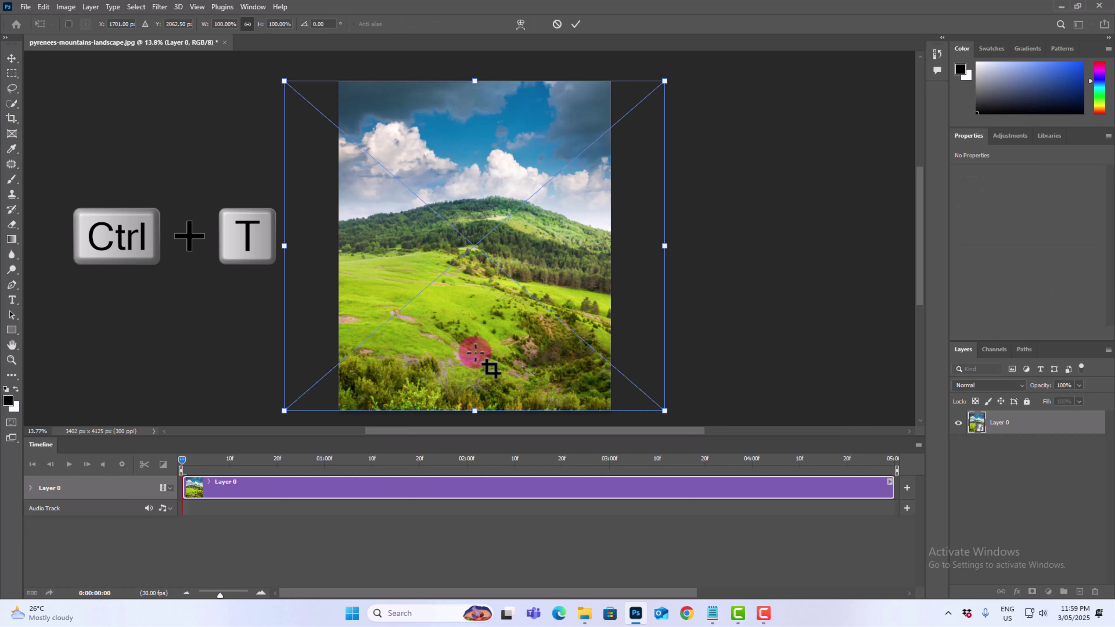
right_click(467, 170)
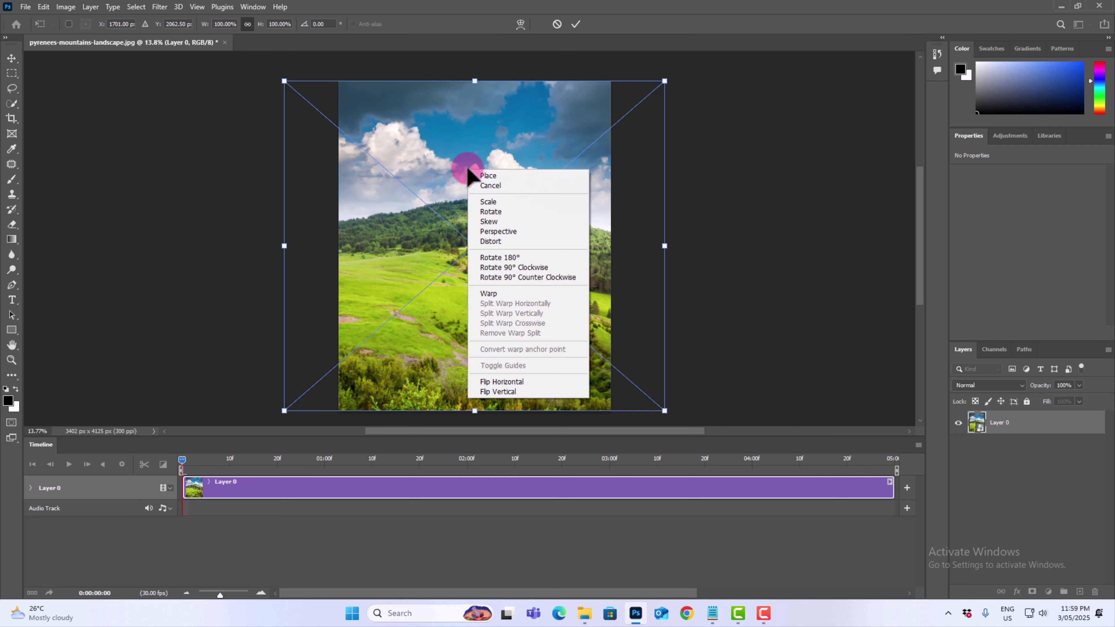
left_click(536, 233)
key("alt")
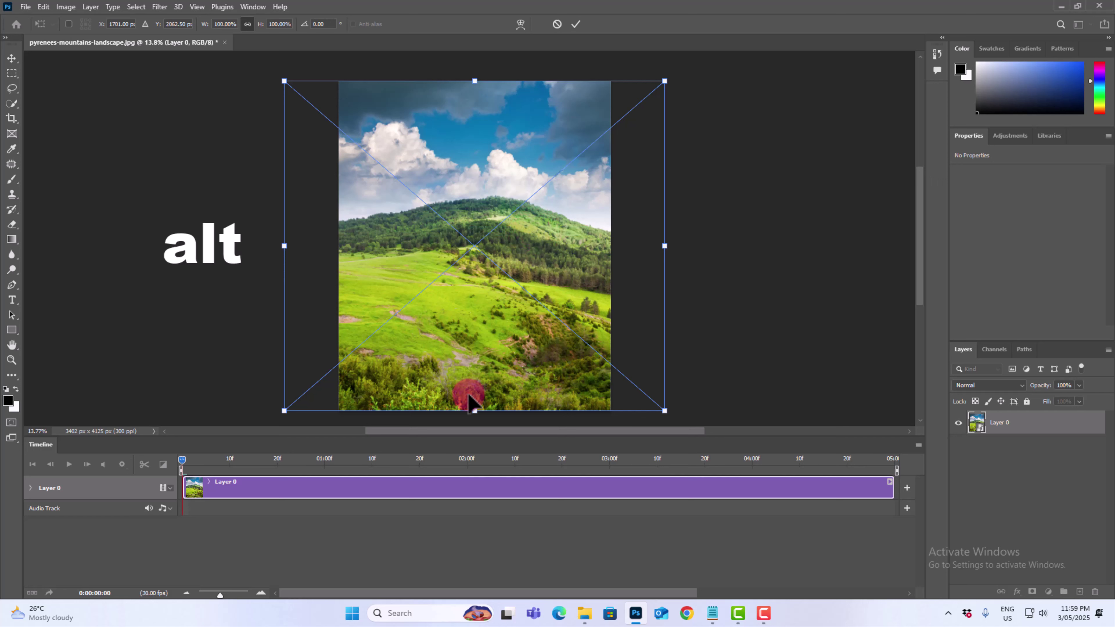
left_click_drag(476, 411, 511, 410)
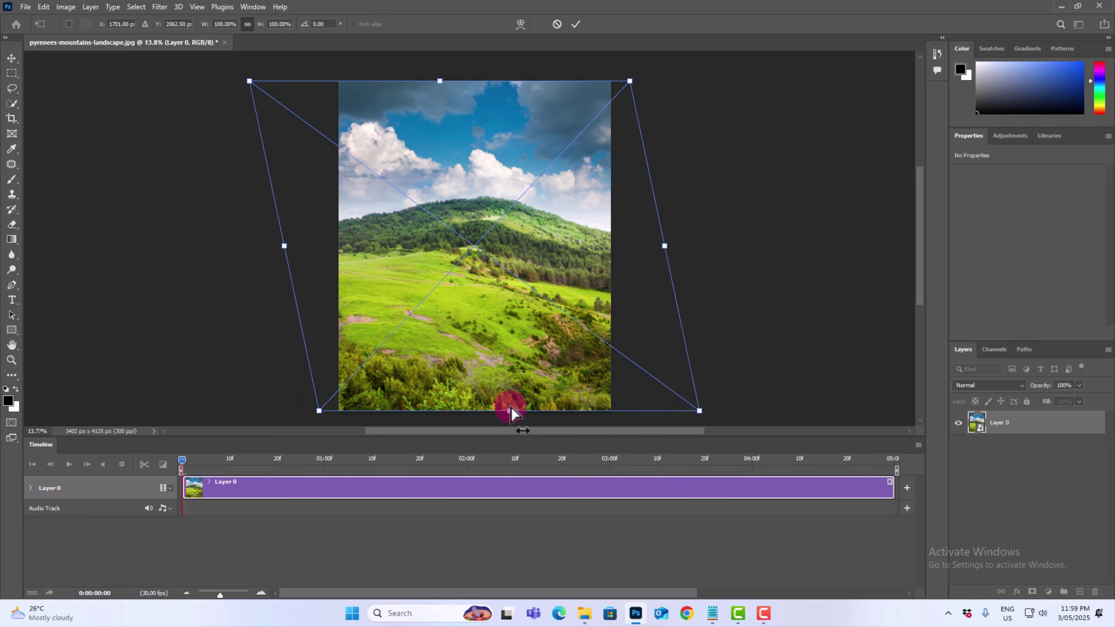
left_click(577, 25)
key("c")
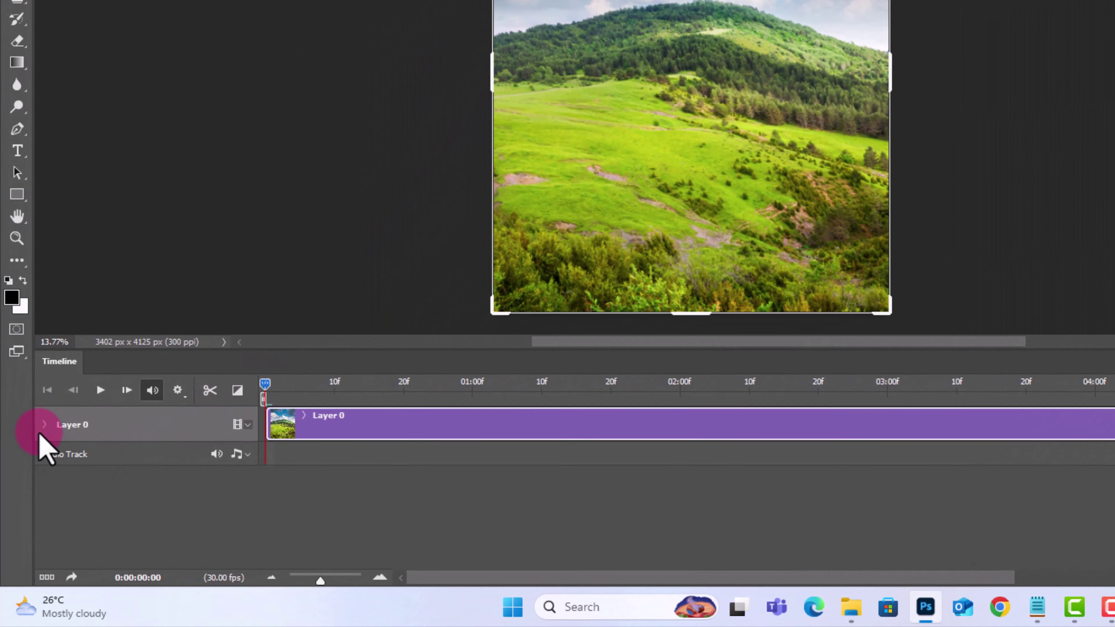
Step: Expand Layer 0's animation properties and enable Transform keyframing with a first keyframe at 0:00:00:00
left_click(44, 424)
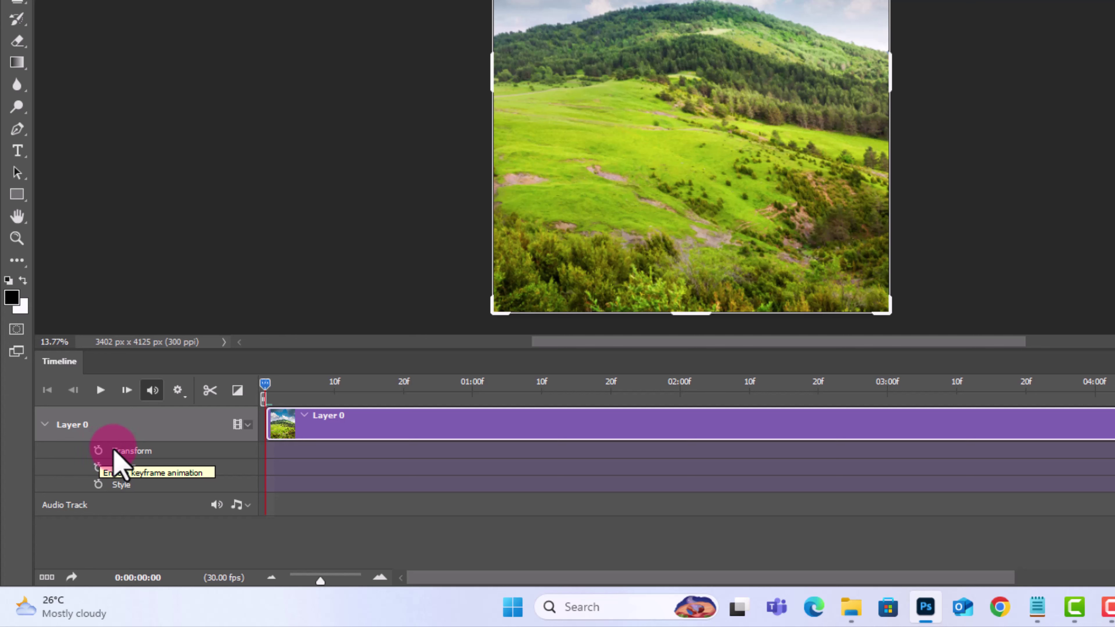
left_click(96, 451)
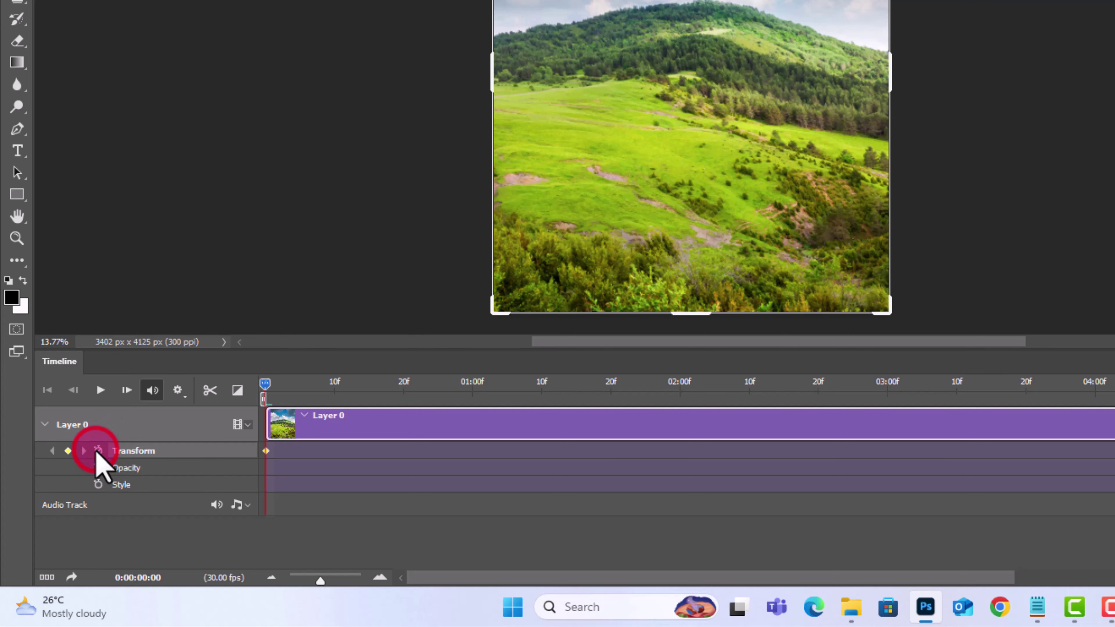
Step: Move the playhead to the end of the timeline and shorten the Layer 0 clip to about 04:12
left_click(265, 383)
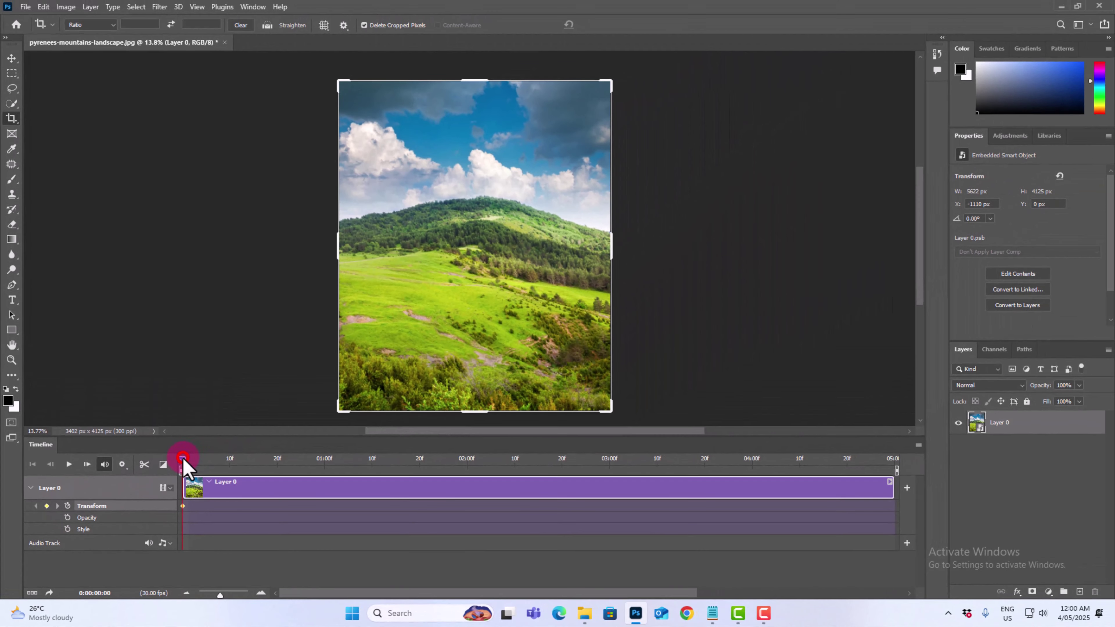
left_click_drag(183, 460, 890, 475)
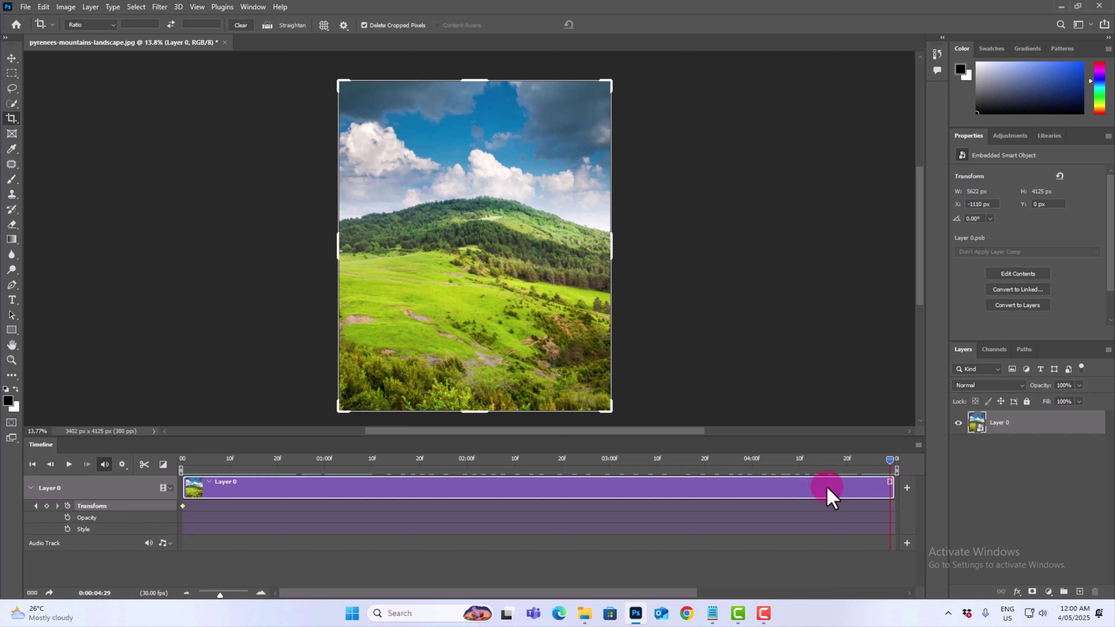
left_click_drag(894, 490, 813, 489)
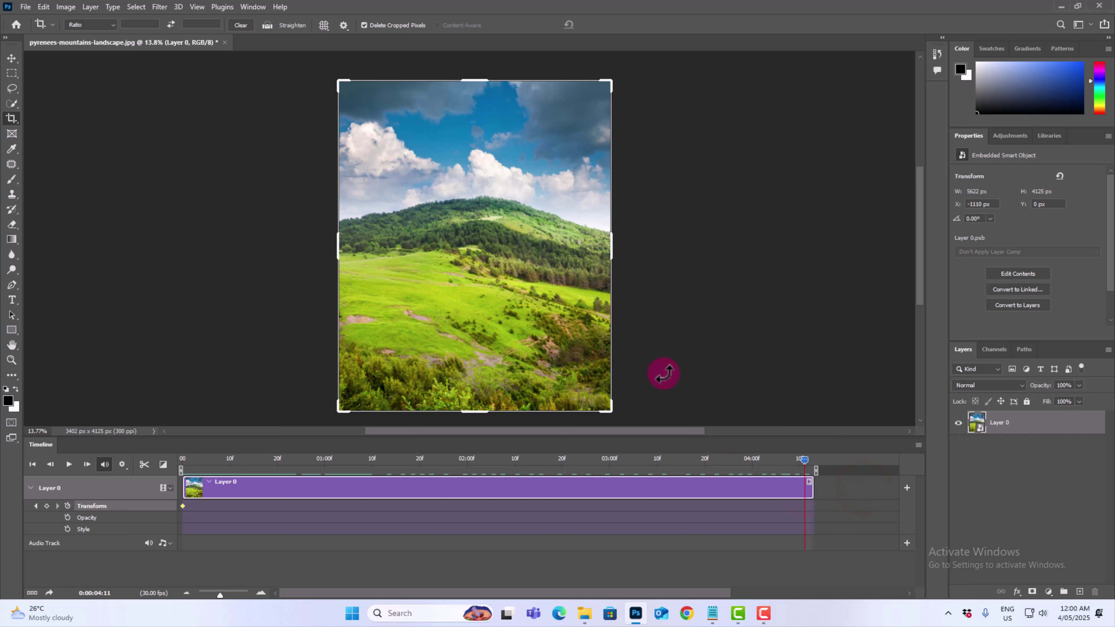
left_click_drag(615, 101, 659, 159)
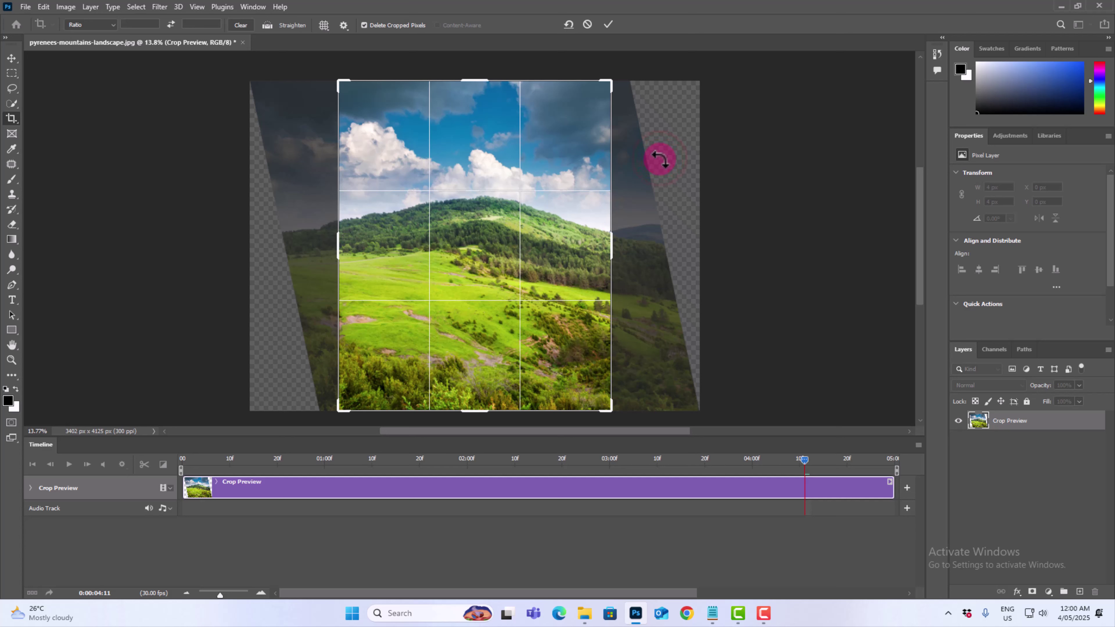
key("Escape")
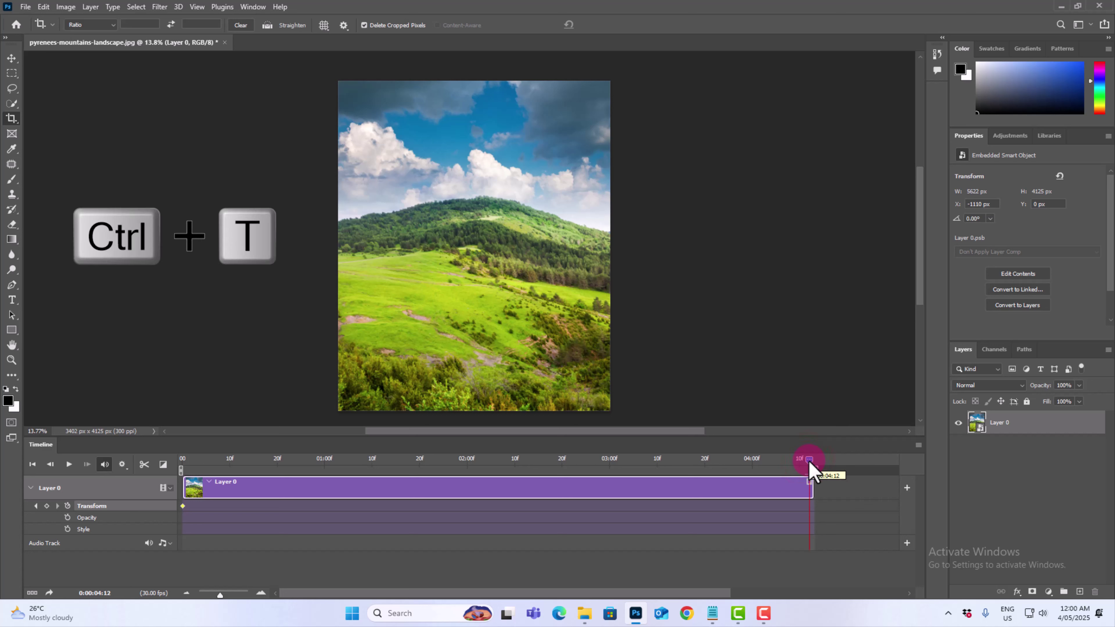
Step: At 0:00:04:12, transform Layer 0 in Perspective mode, slanting its bottom edge left and its top edge right, about 5854 px wide overall
key("ctrl+t")
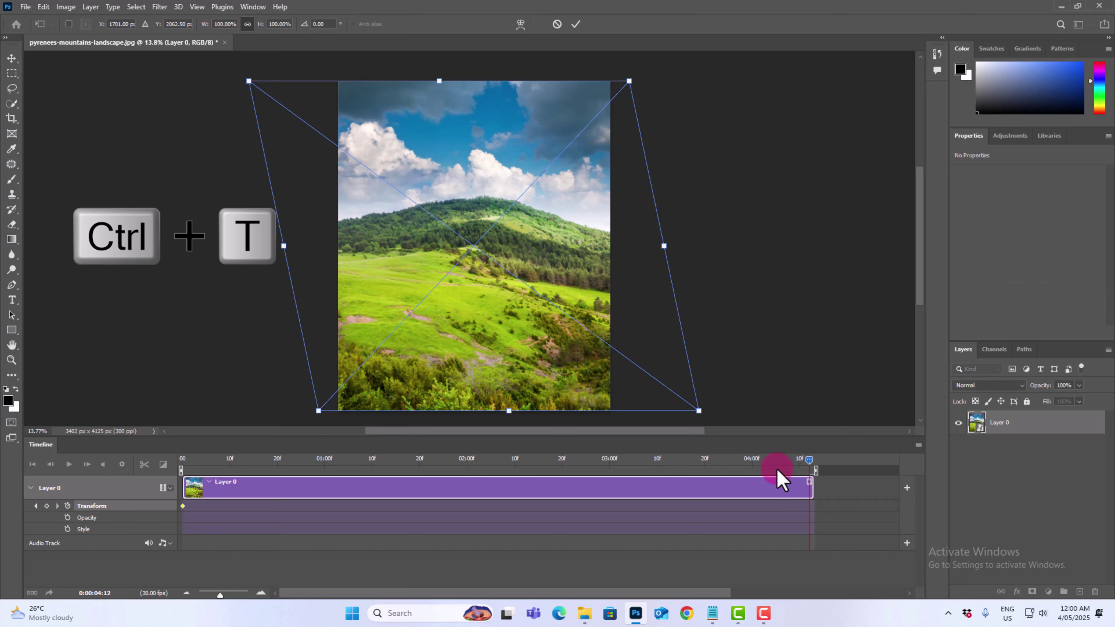
right_click(476, 145)
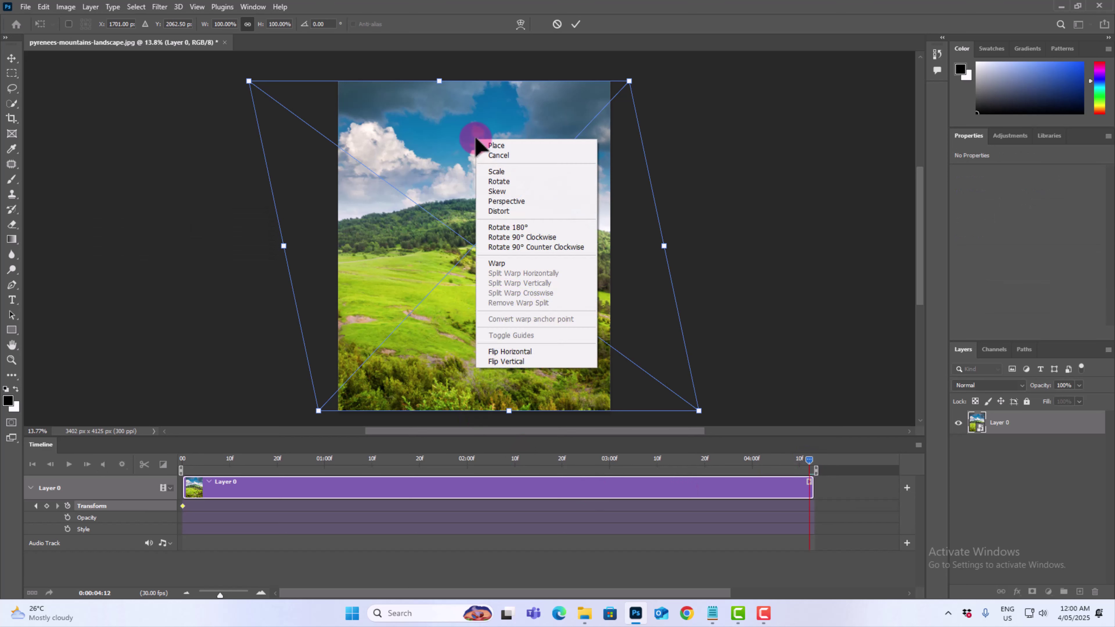
left_click(535, 205)
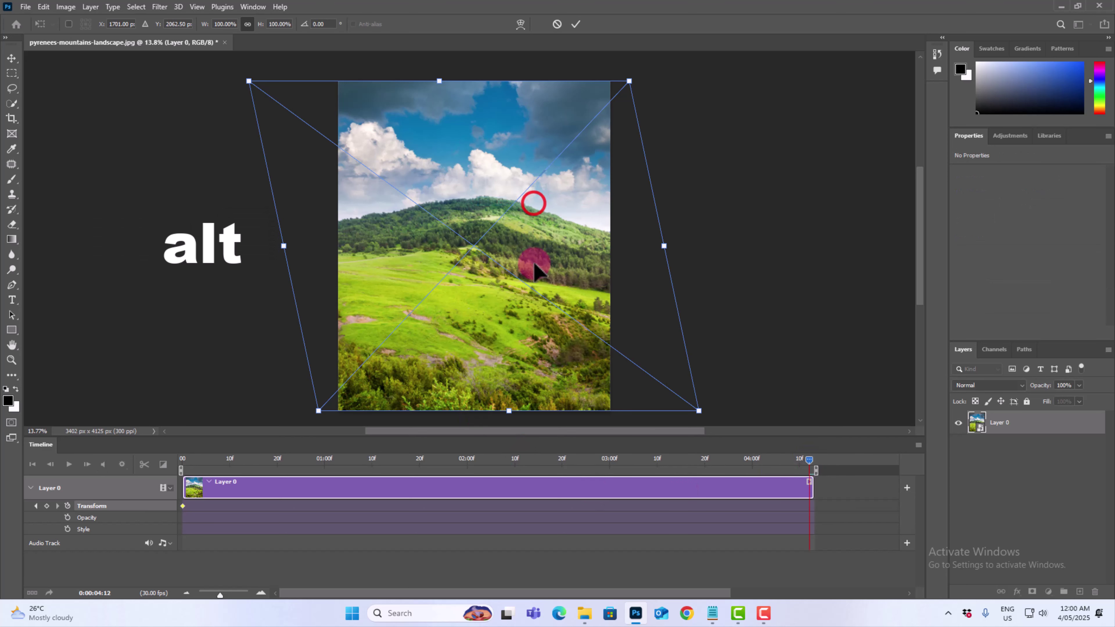
left_click_drag(510, 411, 430, 412)
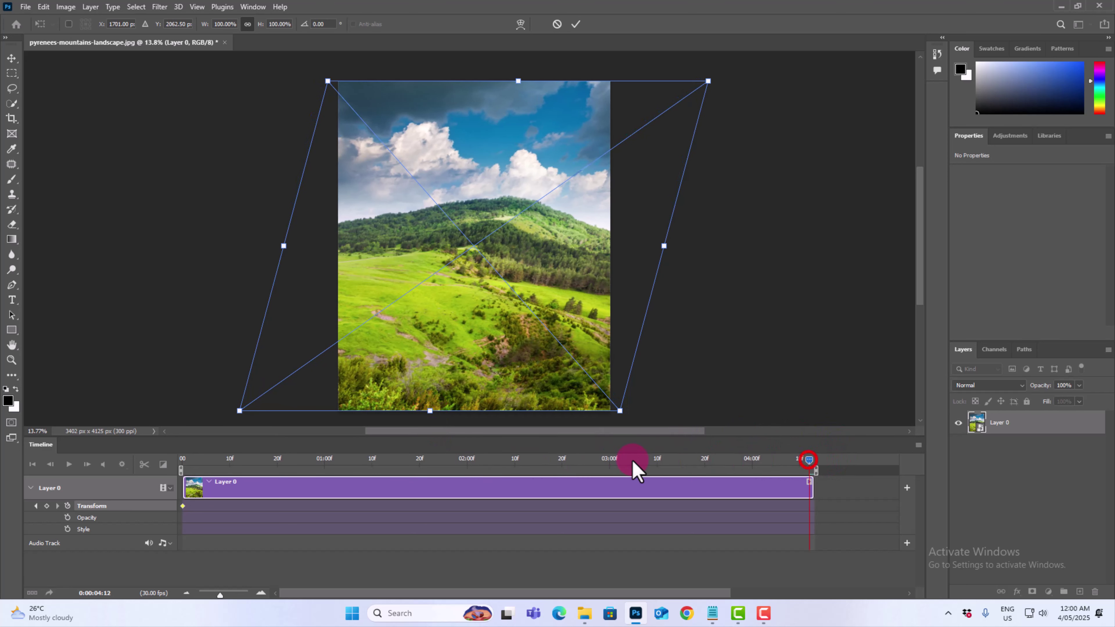
left_click(575, 24)
key("c")
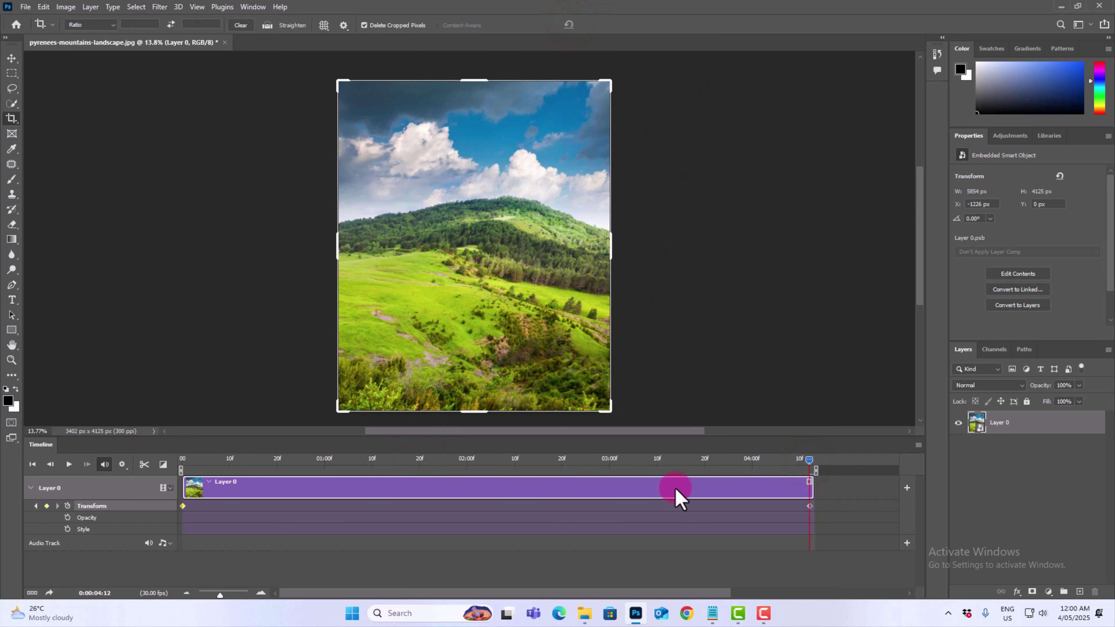
Step: Return the playhead to the start of the timeline and play the animation
left_click_drag(810, 460, 155, 468)
left_click(68, 466)
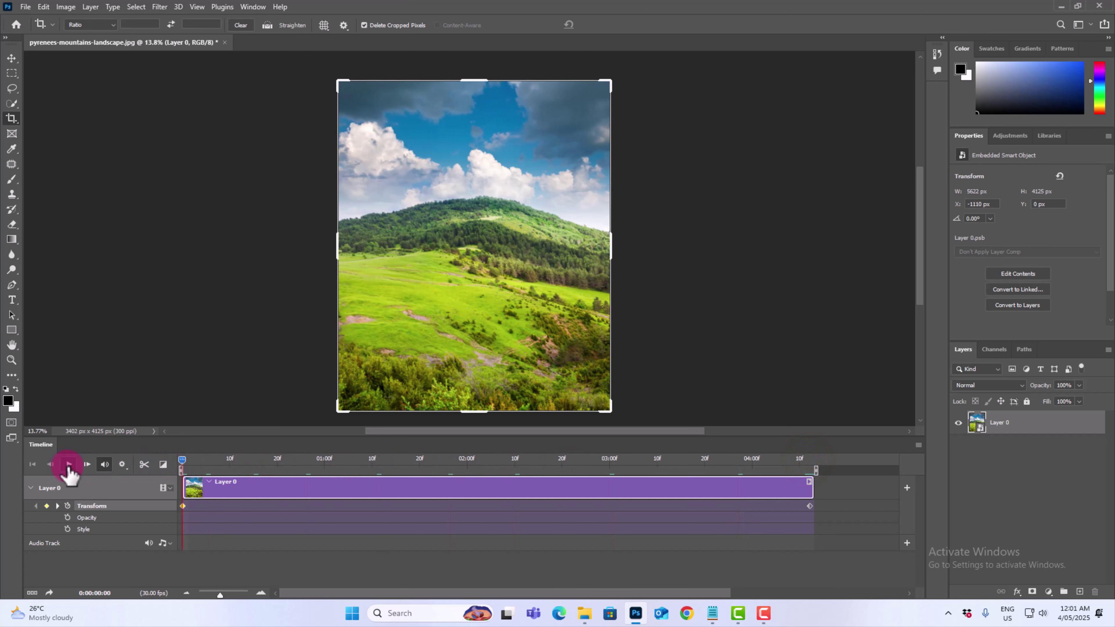
left_click(68, 465)
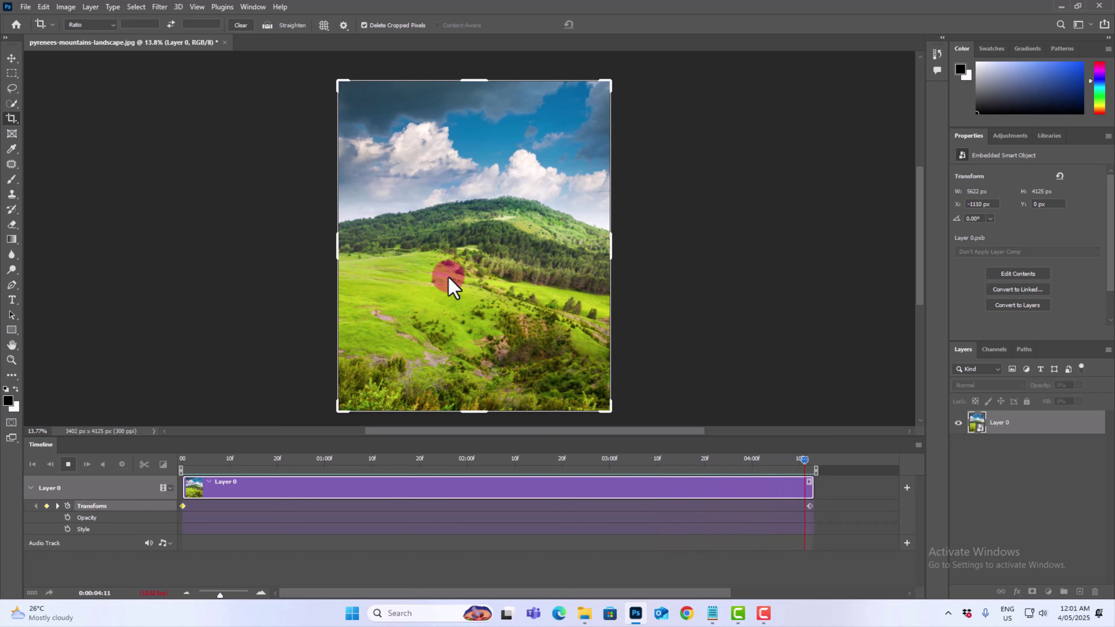
Step: Leave the Crop tool for the Move tool and render the whole timeline as an H.264 video named "video" in the Downloads folder
left_click(11, 58)
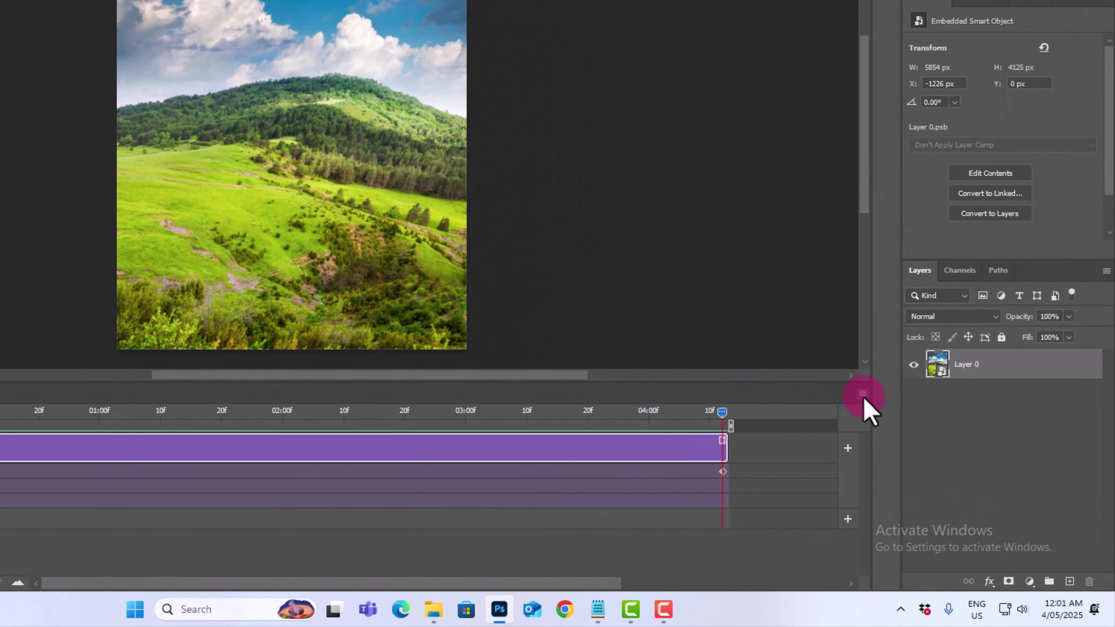
left_click(918, 445)
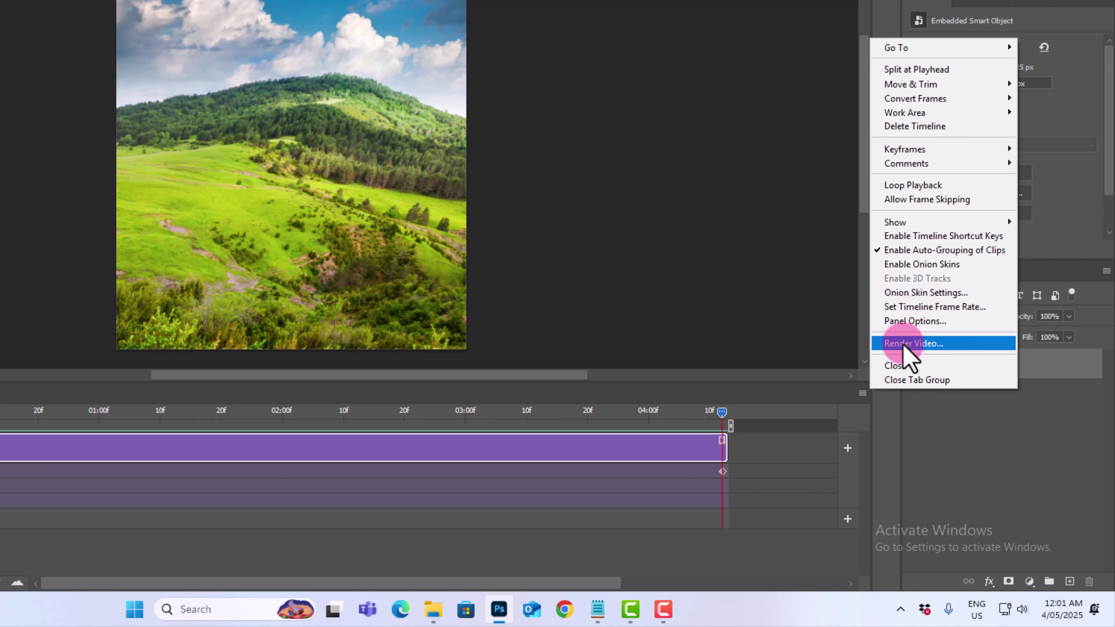
left_click(951, 345)
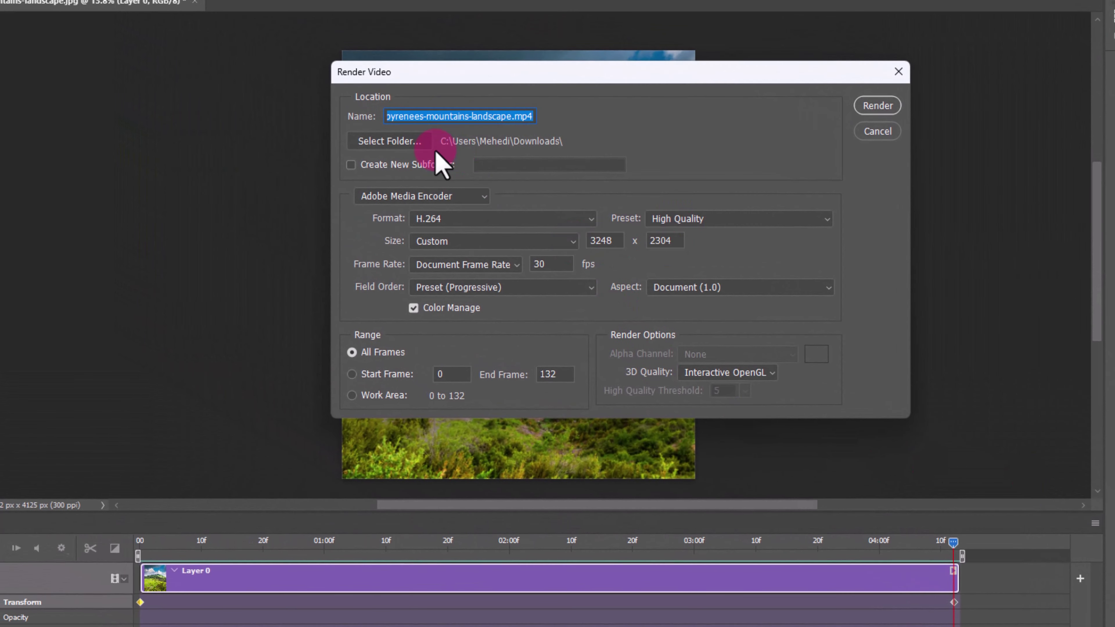
type("video")
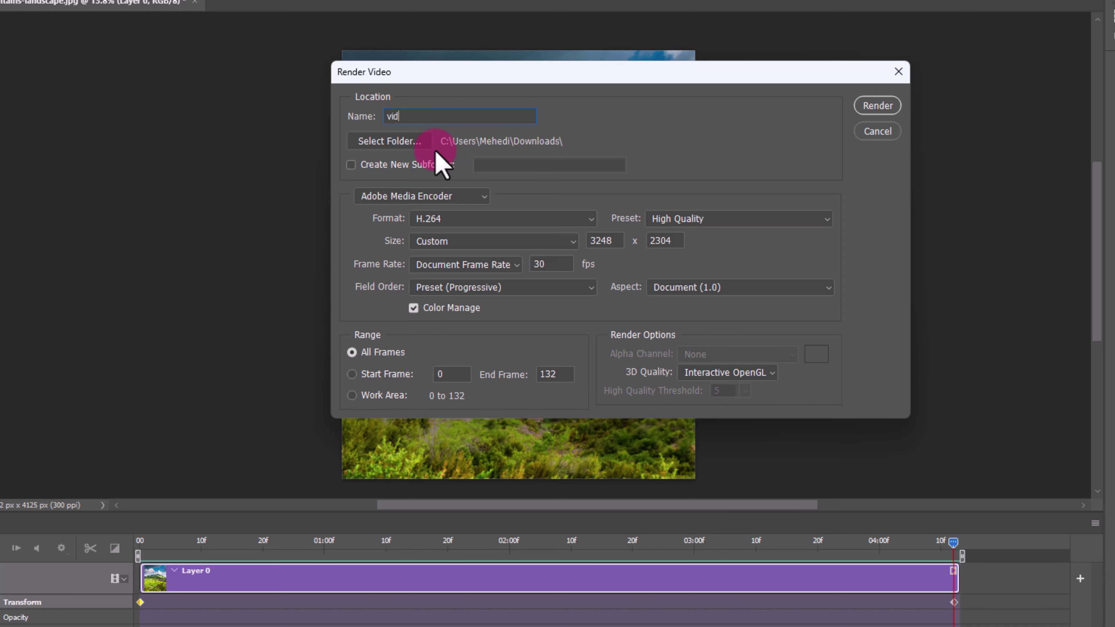
left_click(885, 105)
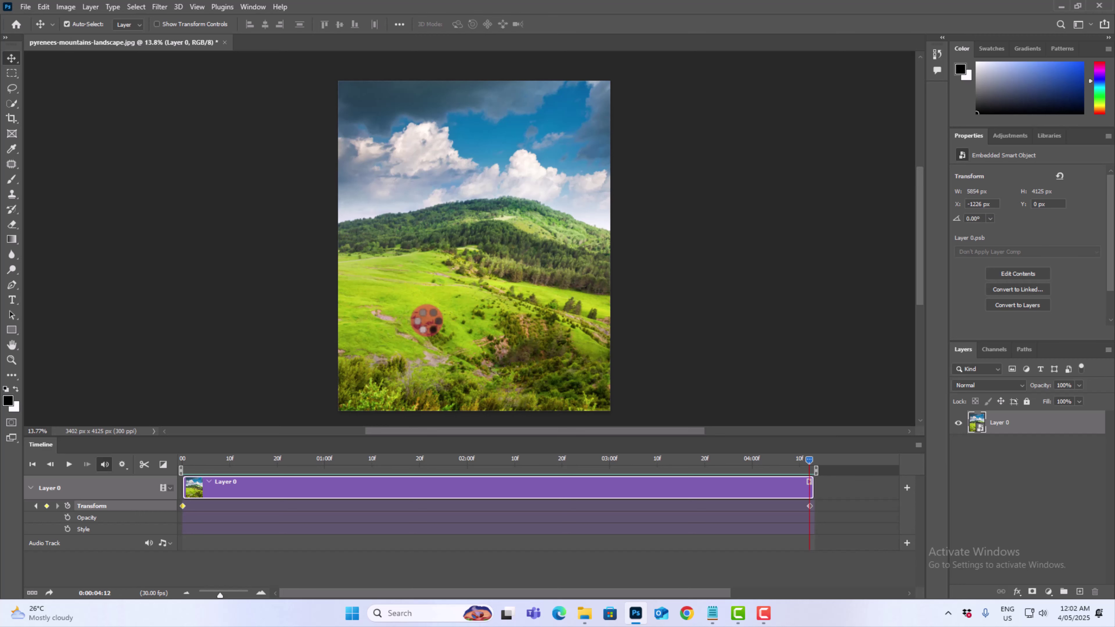
Step: Switch to the Downloads folder in File Explorer and open the newly rendered video for playback
left_click(1062, 8)
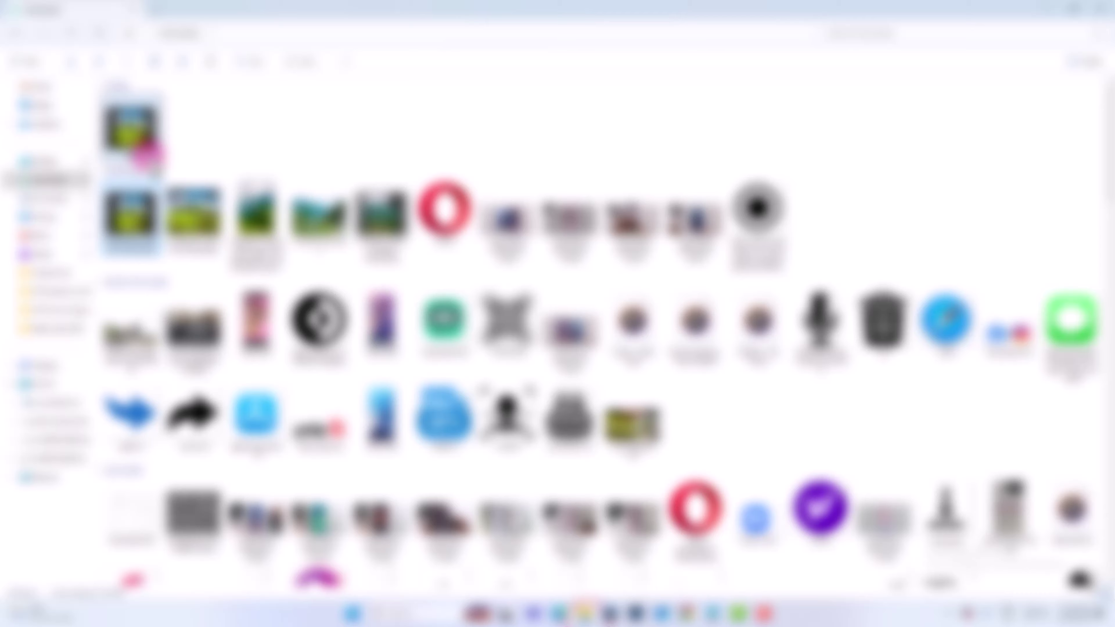
double_click(131, 125)
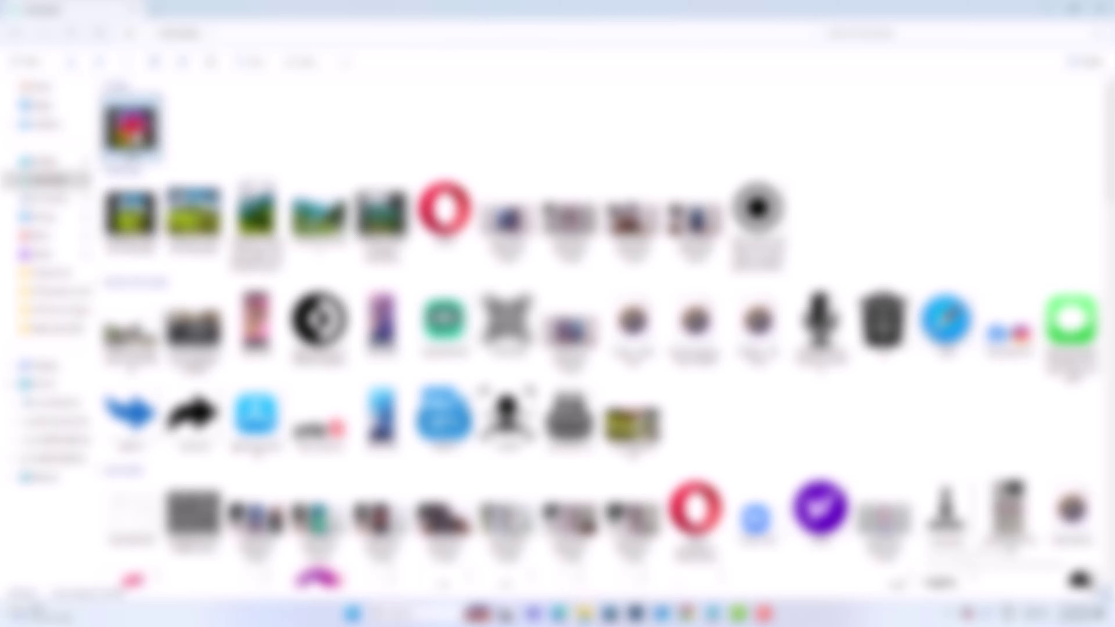